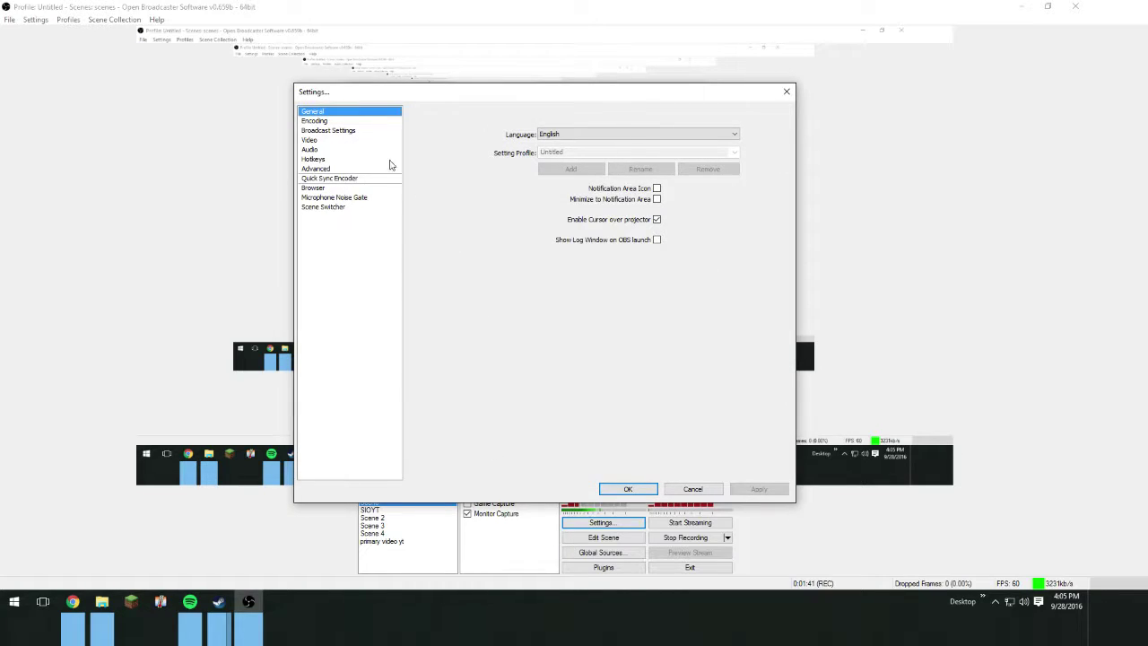
Review the Audio, General and Encoding settings pages, keeping the audio format at 48kHz.
left_click(311, 149)
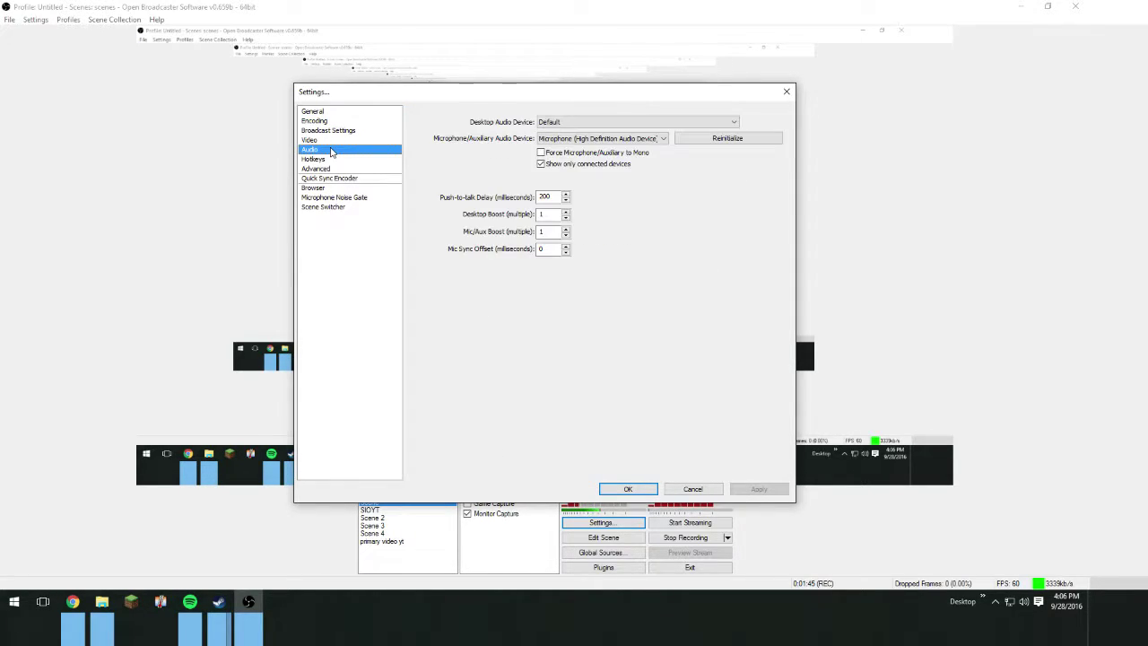
left_click(328, 112)
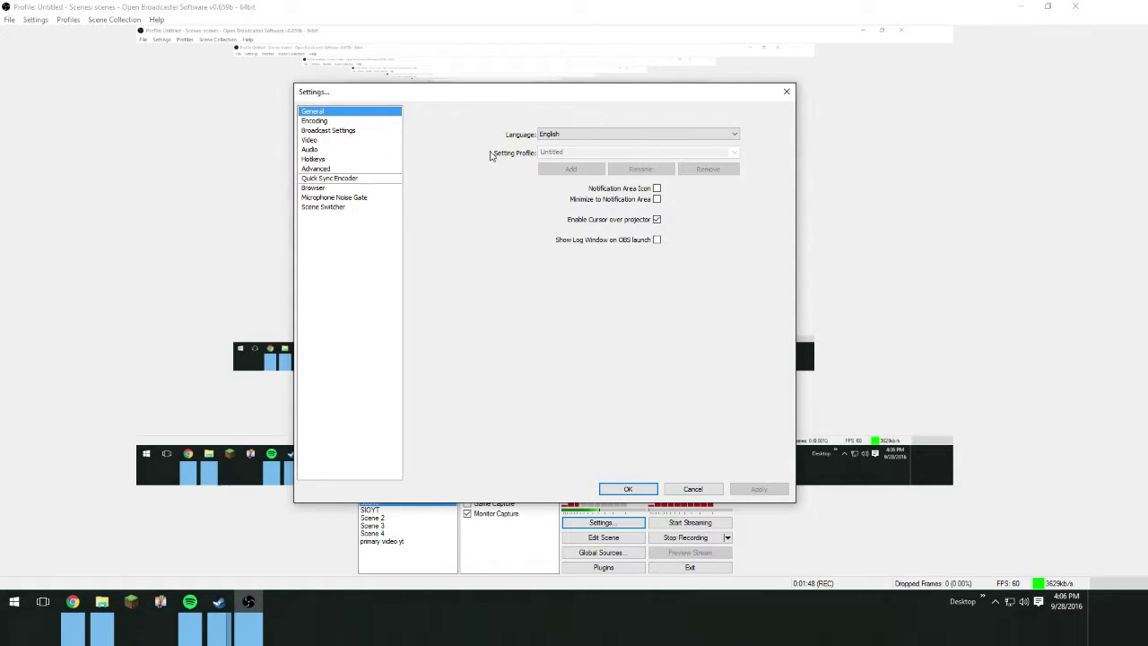
left_click(323, 121)
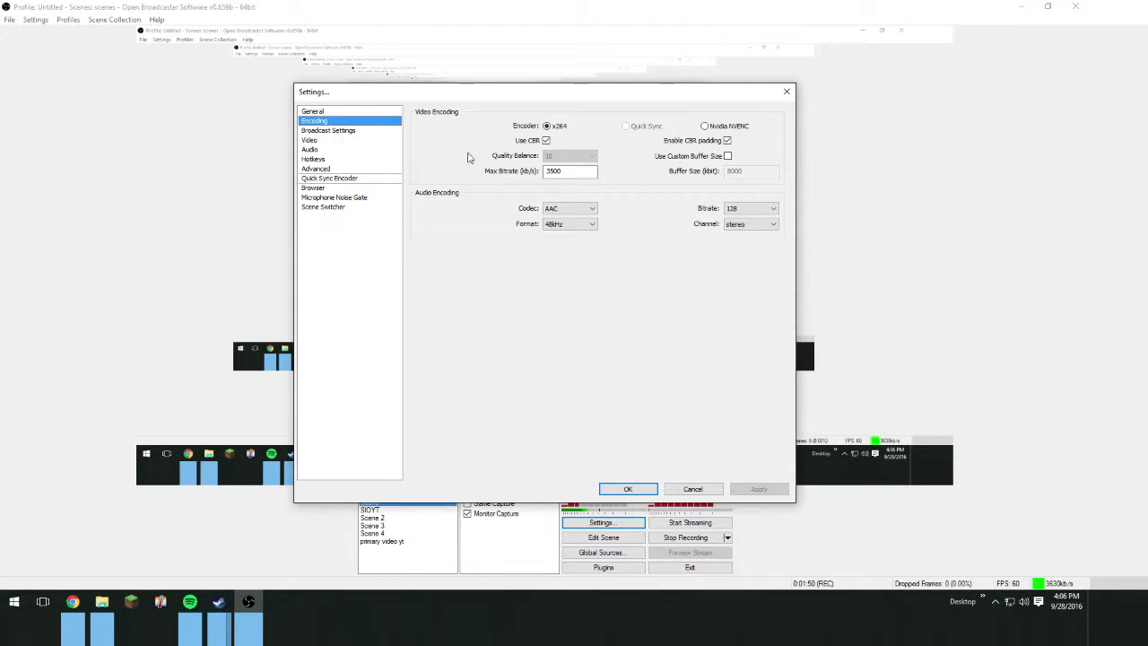
left_click(592, 224)
left_click(561, 235)
Show Broadcast Settings with Mode left at Live Stream, and move the Settings window aside.
left_click(330, 131)
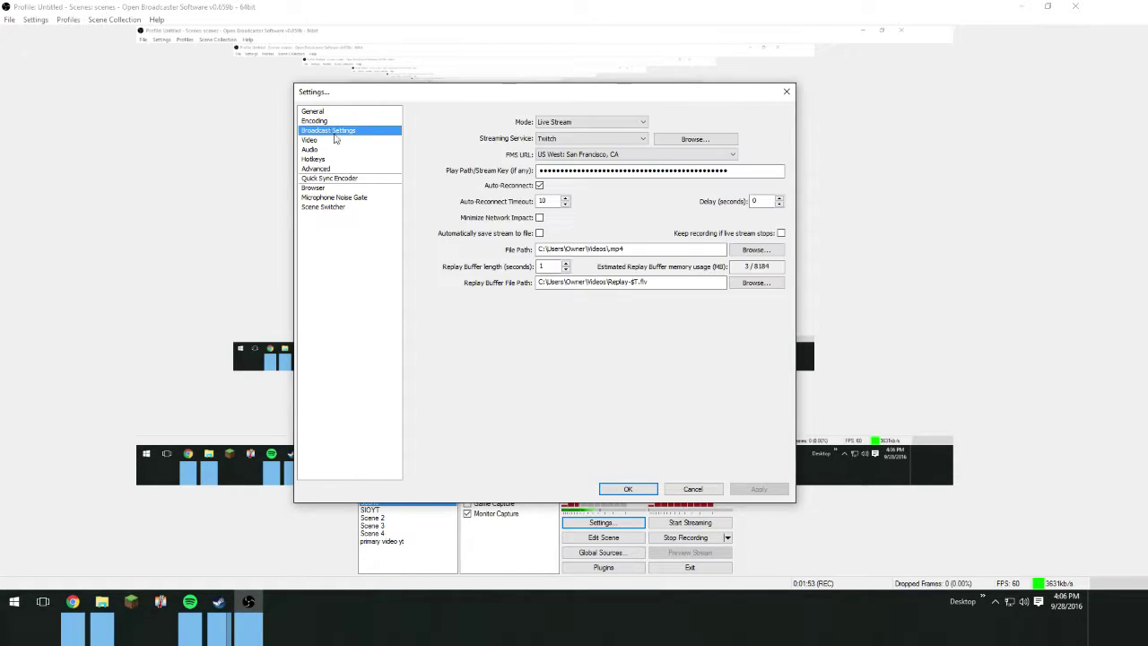
left_click(576, 126)
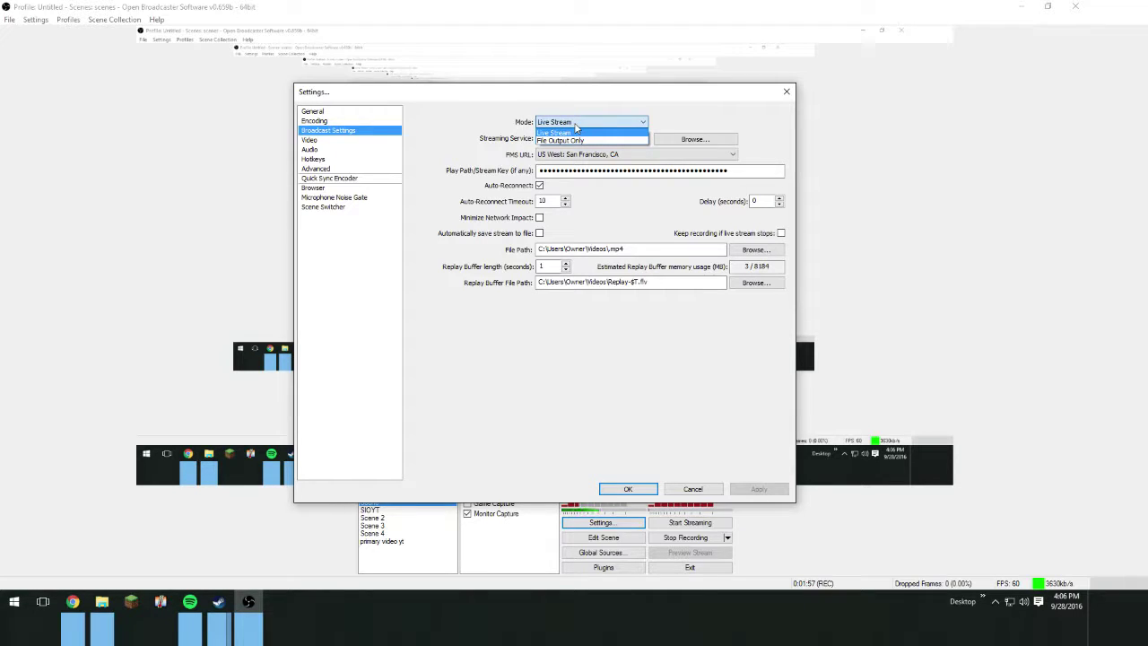
left_click(575, 125)
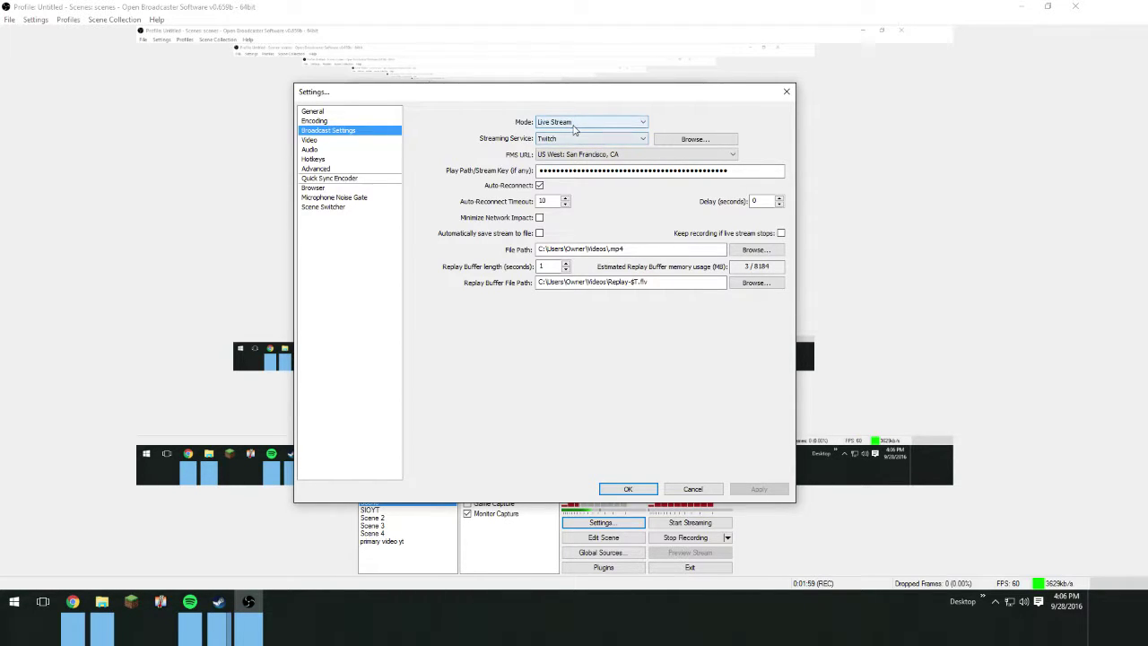
left_click(570, 125)
left_click(574, 132)
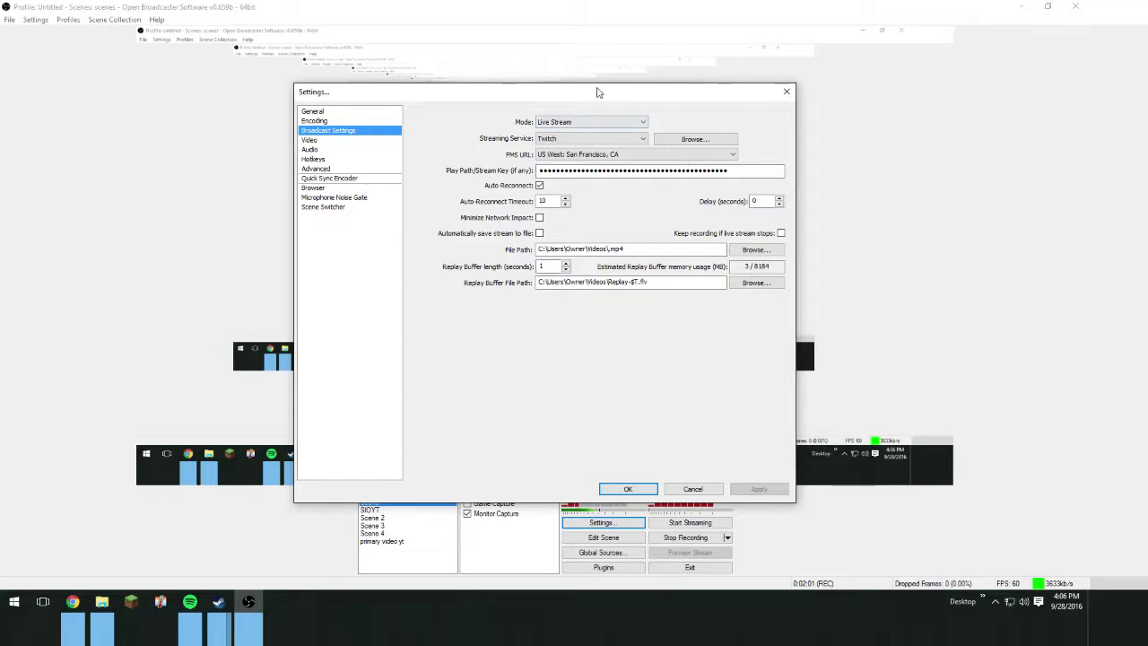
left_click_drag(599, 91, 554, 85)
Recheck the output Mode choices, leaving it at Live Stream.
left_click(551, 110)
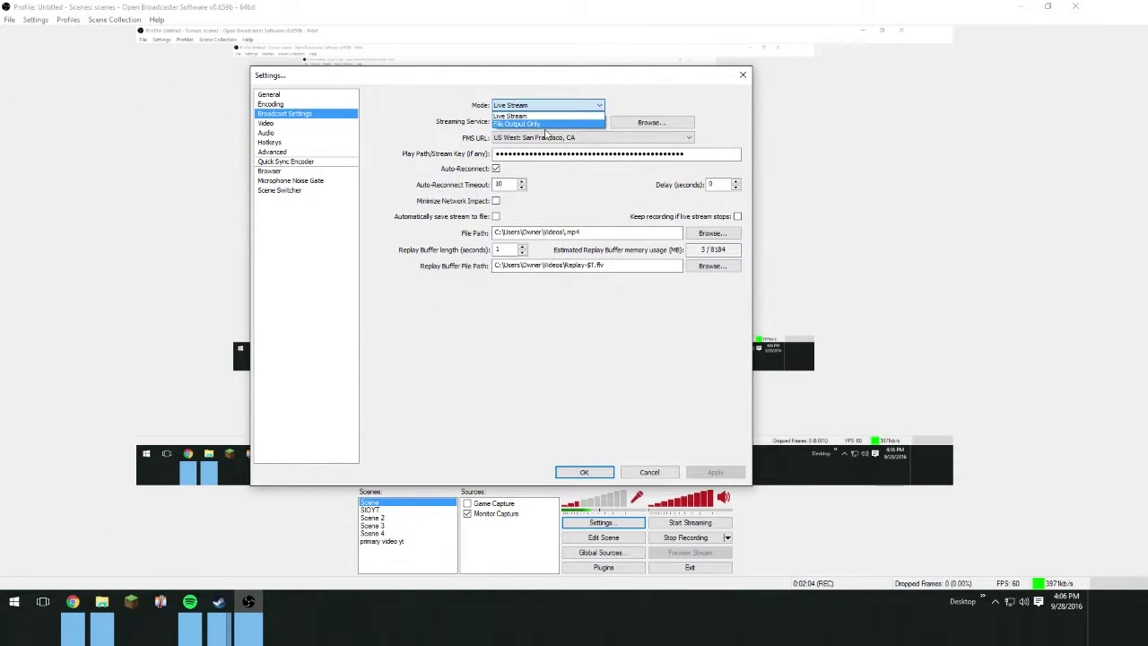
left_click(541, 114)
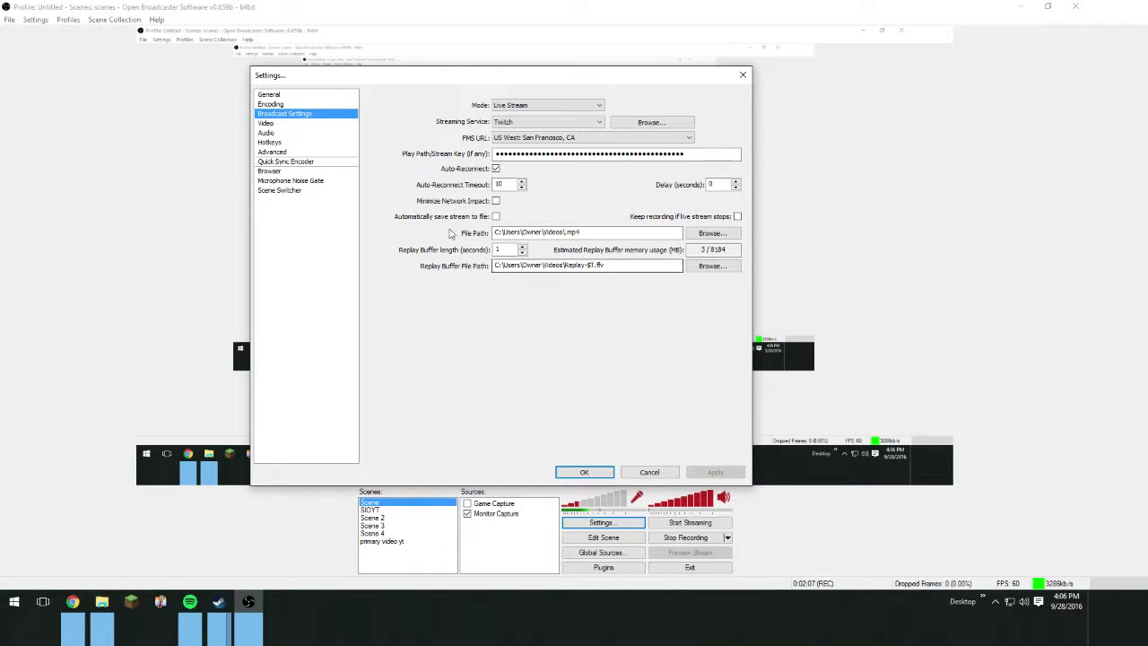
left_click(514, 106)
left_click(514, 114)
Keep Twitch as the streaming service, then view the Video page (1920x1080 downscaled to 1280x720, 60 FPS).
left_click(514, 123)
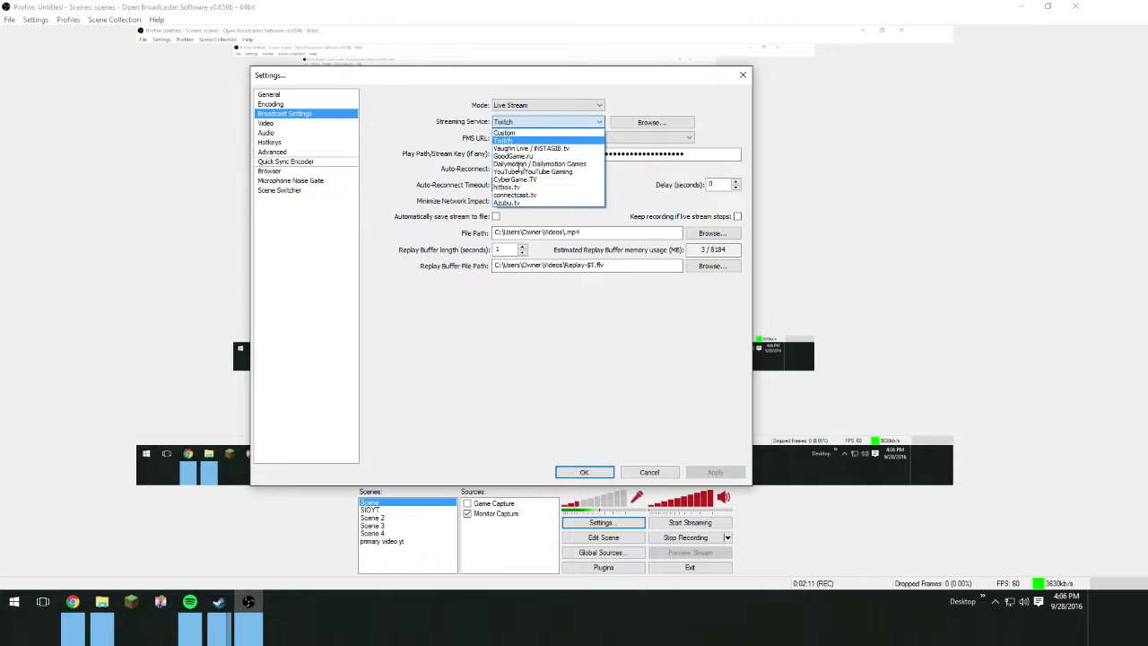
left_click(507, 140)
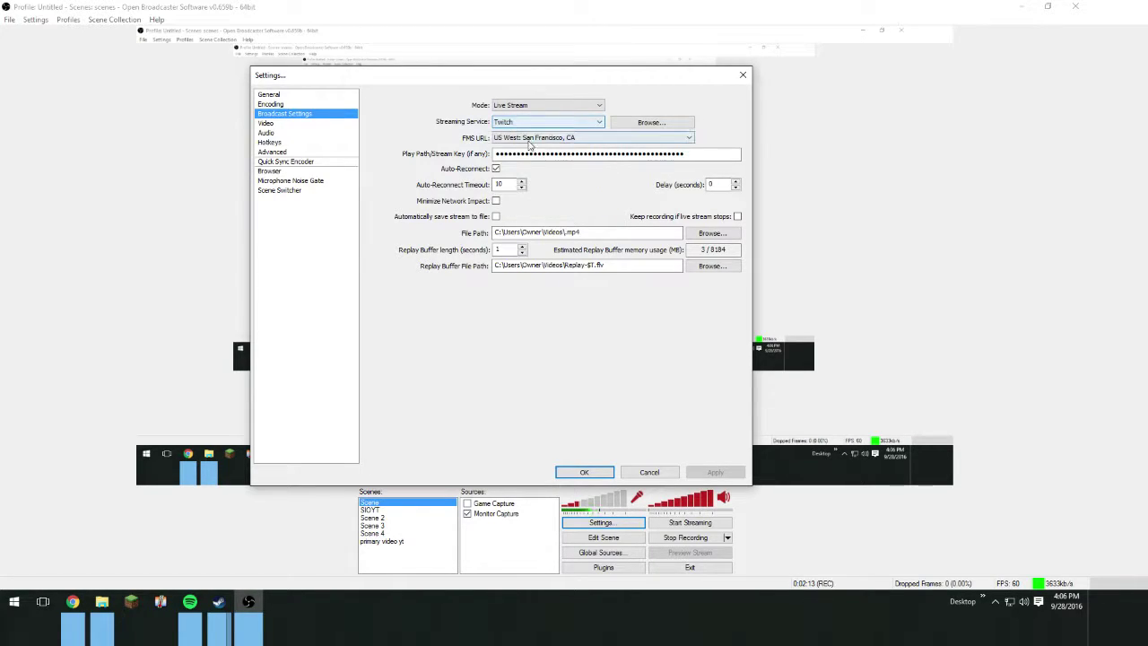
left_click(507, 153)
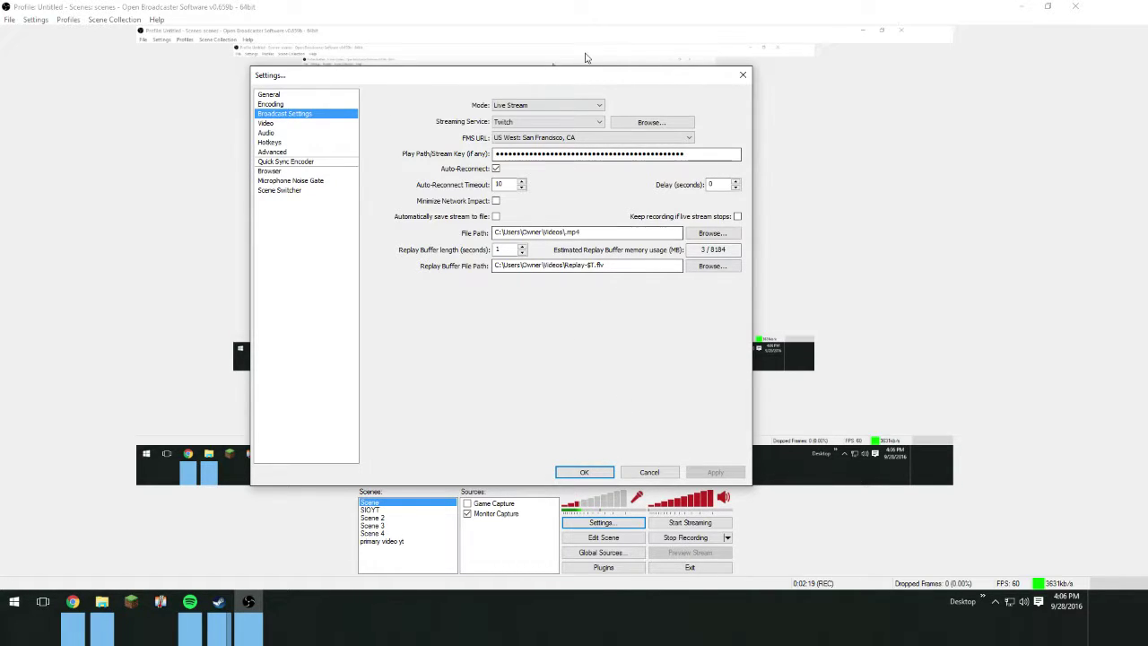
left_click(318, 123)
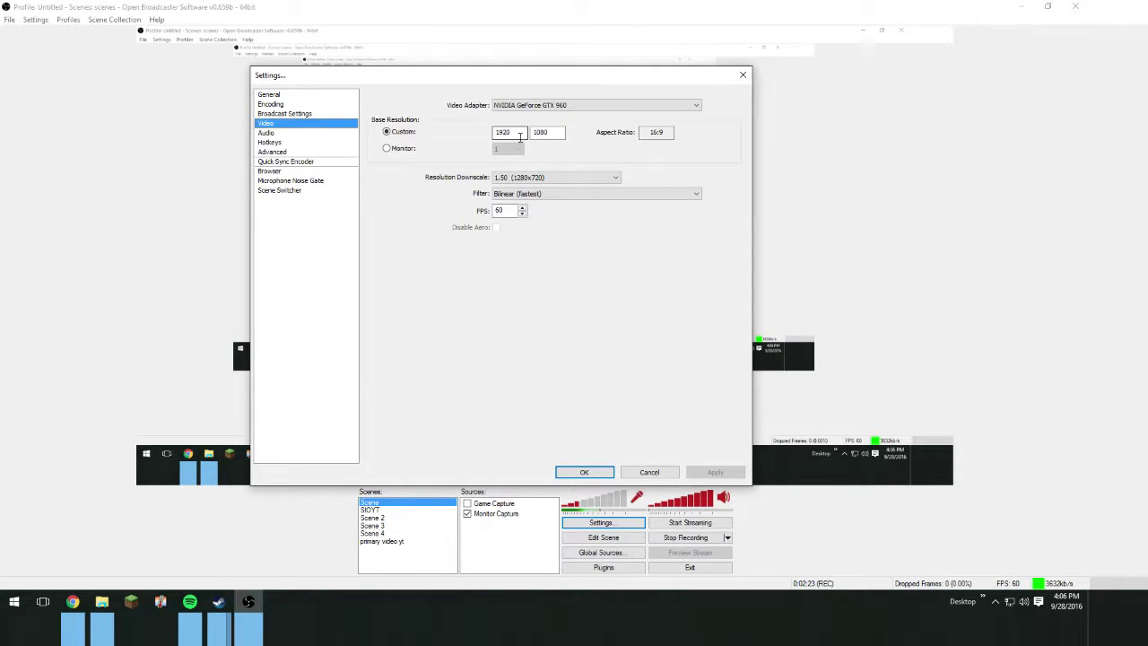
Check the base resolution height field, then inspect the Audio page's microphone device list unchanged.
left_click(550, 132)
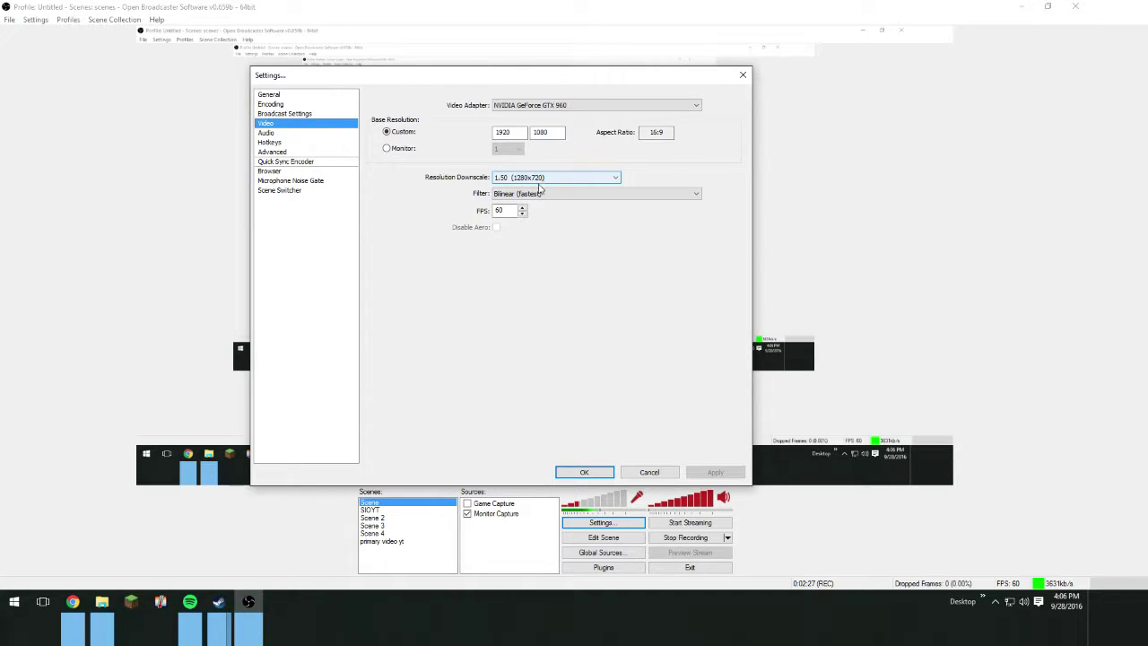
left_click(276, 134)
left_click(499, 121)
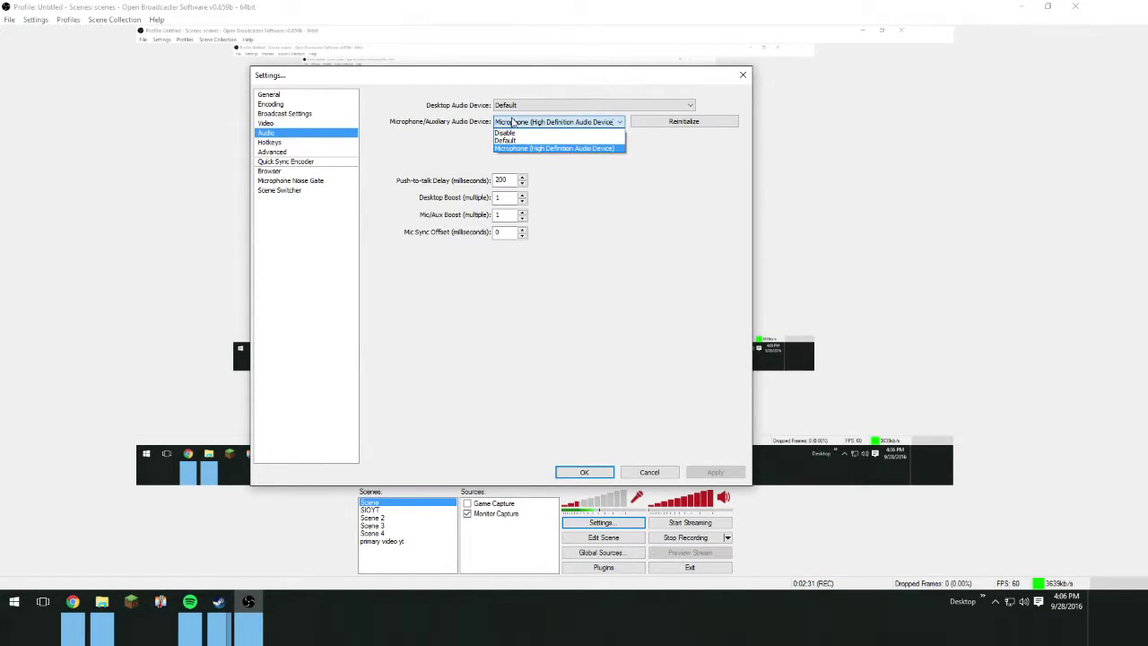
left_click(504, 120)
Keep Default desktop audio and the High Definition microphone, then view Hotkeys with F1/F2 recording keys.
left_click(512, 107)
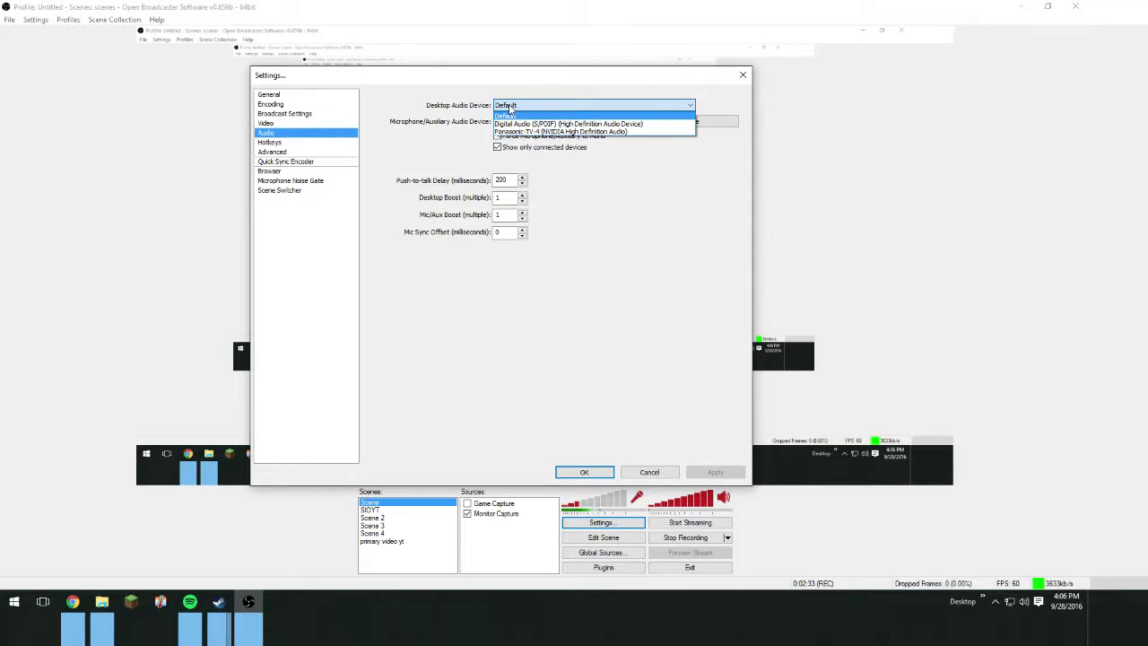
left_click(510, 109)
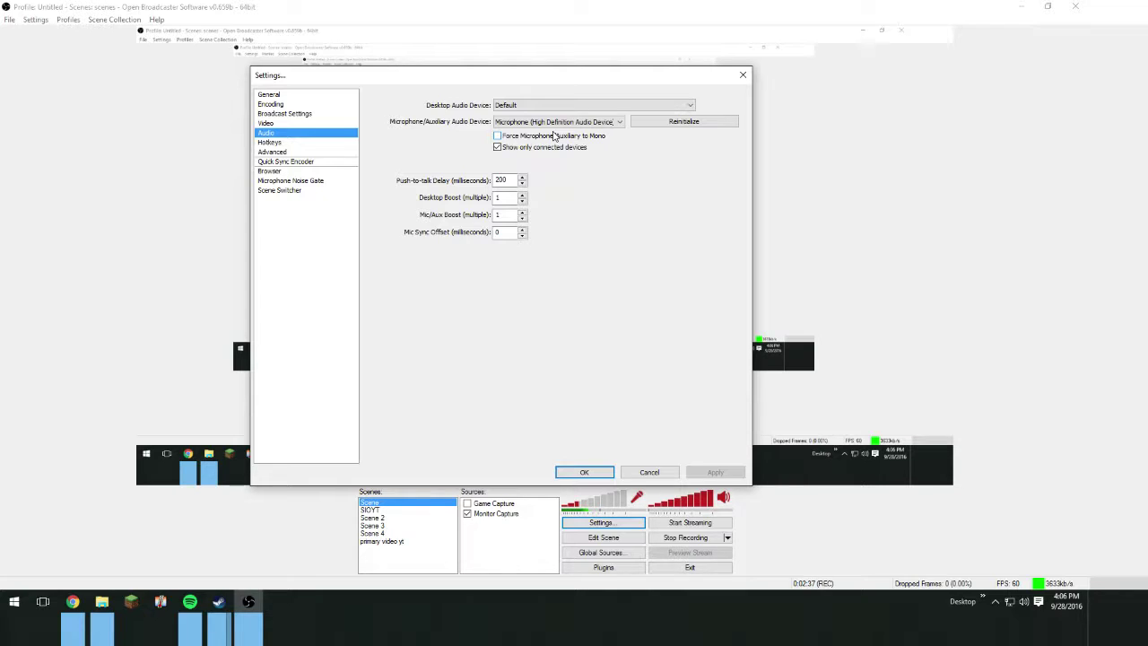
left_click(541, 121)
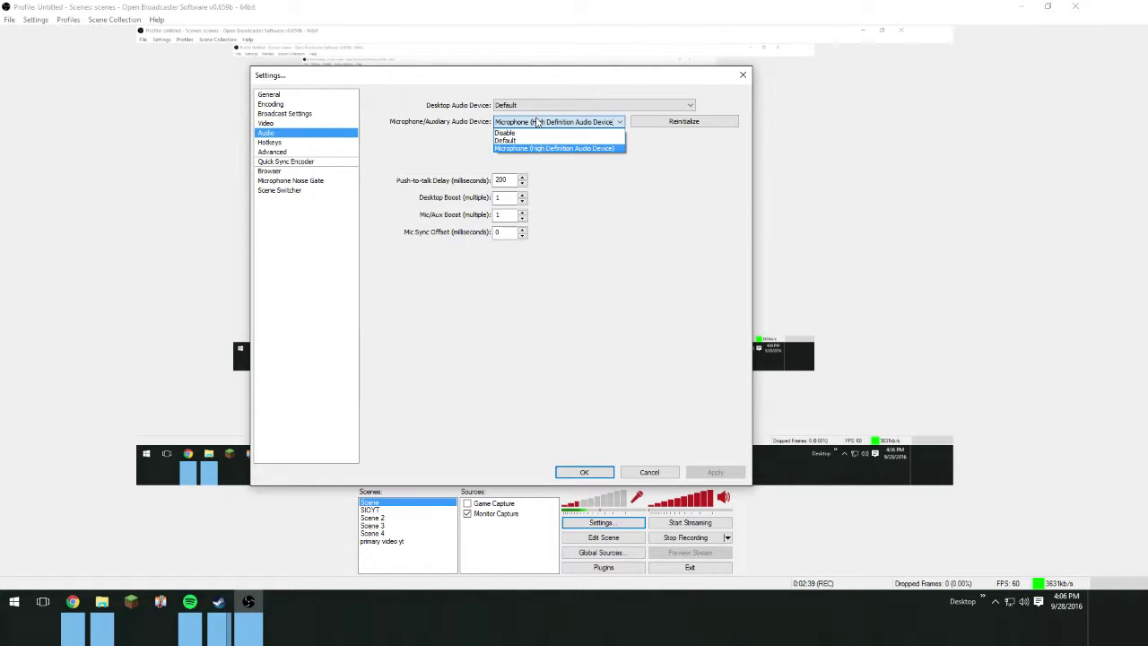
left_click(540, 124)
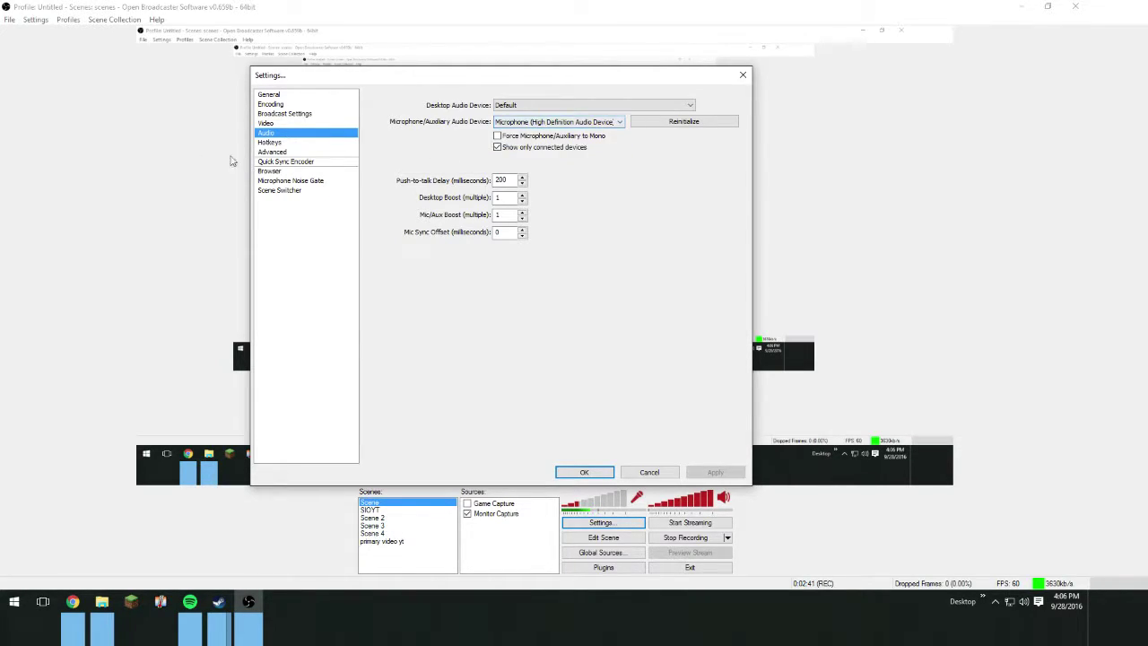
left_click(270, 143)
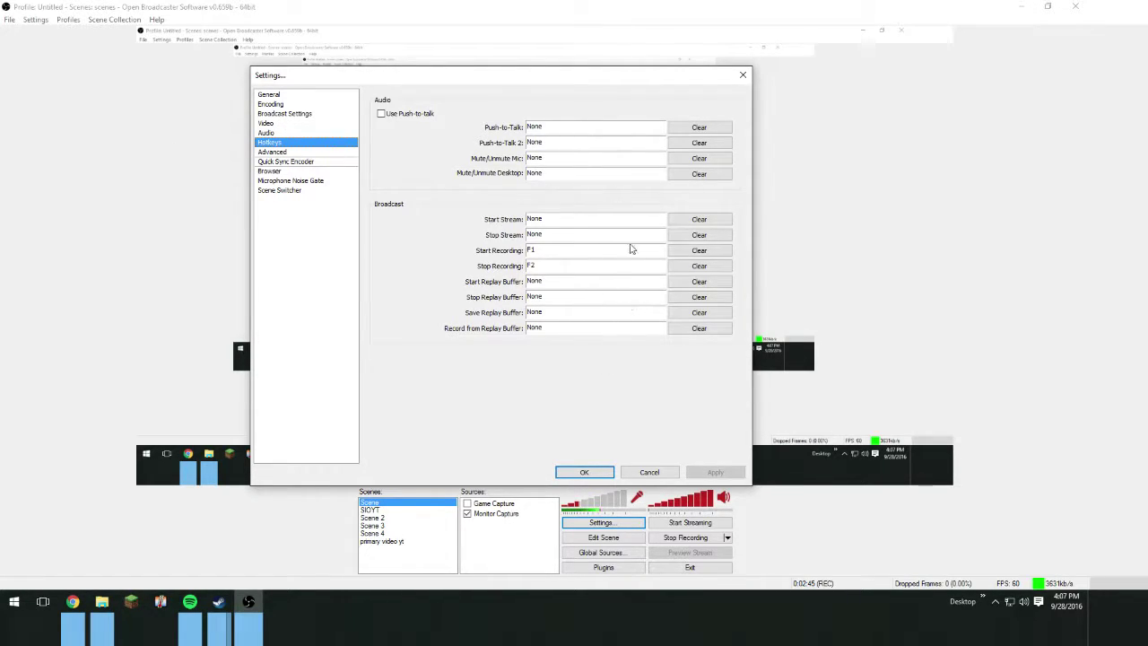
Look through the Advanced, Quick Sync Encoder, Browser, Microphone Noise Gate and Scene Switcher pages, returning to General.
left_click(321, 153)
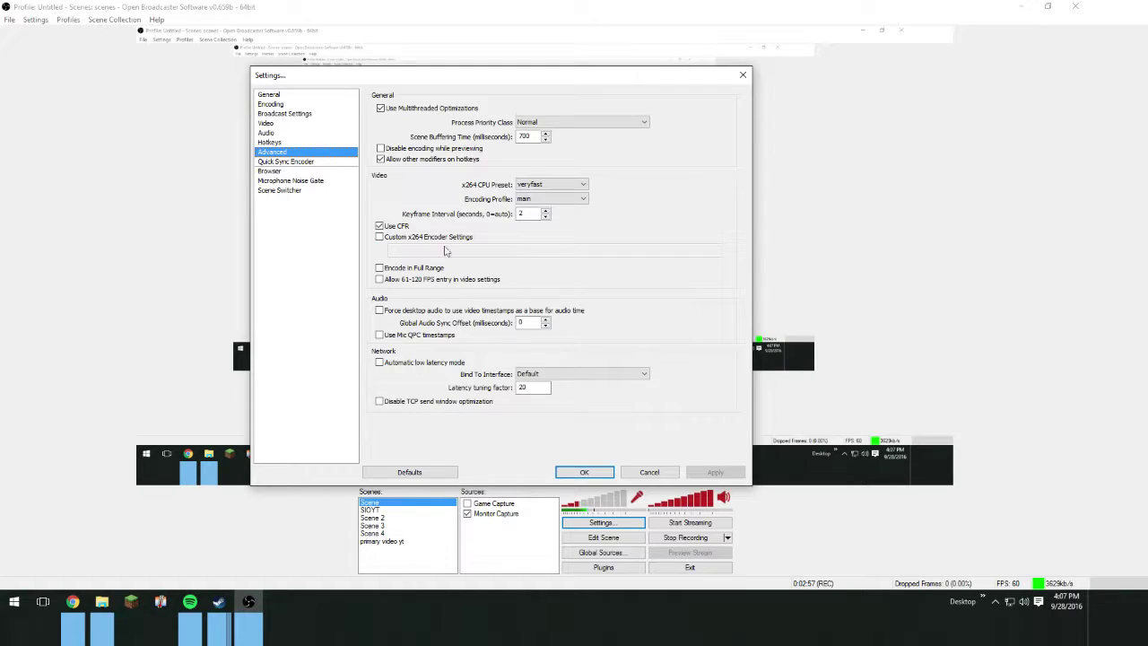
left_click(266, 162)
left_click(275, 171)
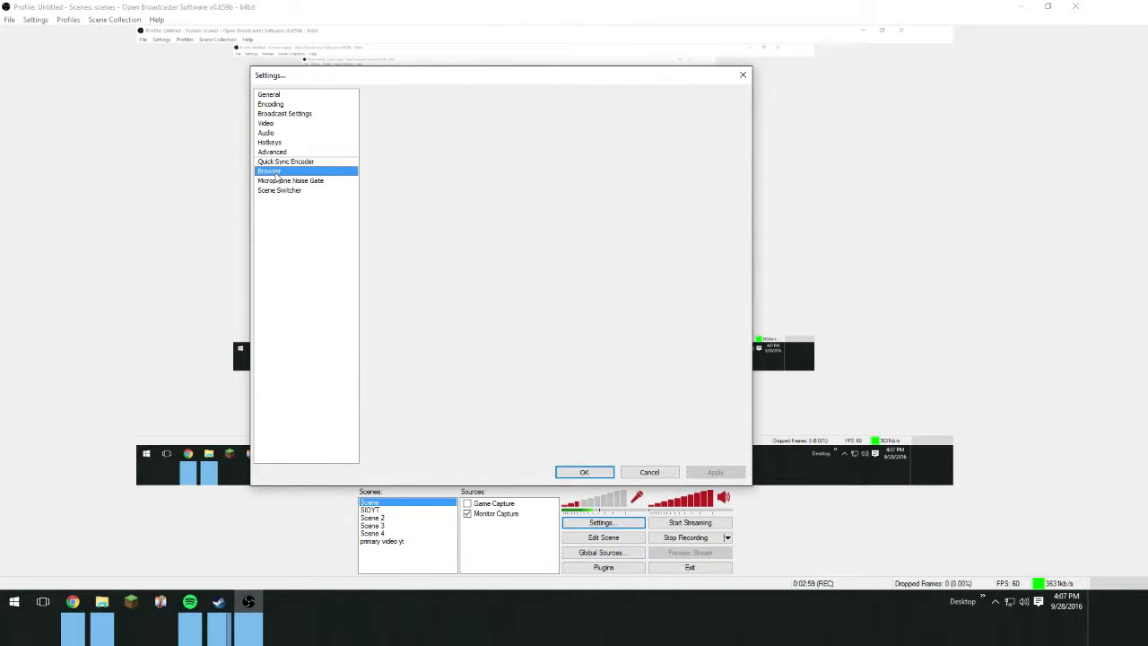
left_click(278, 182)
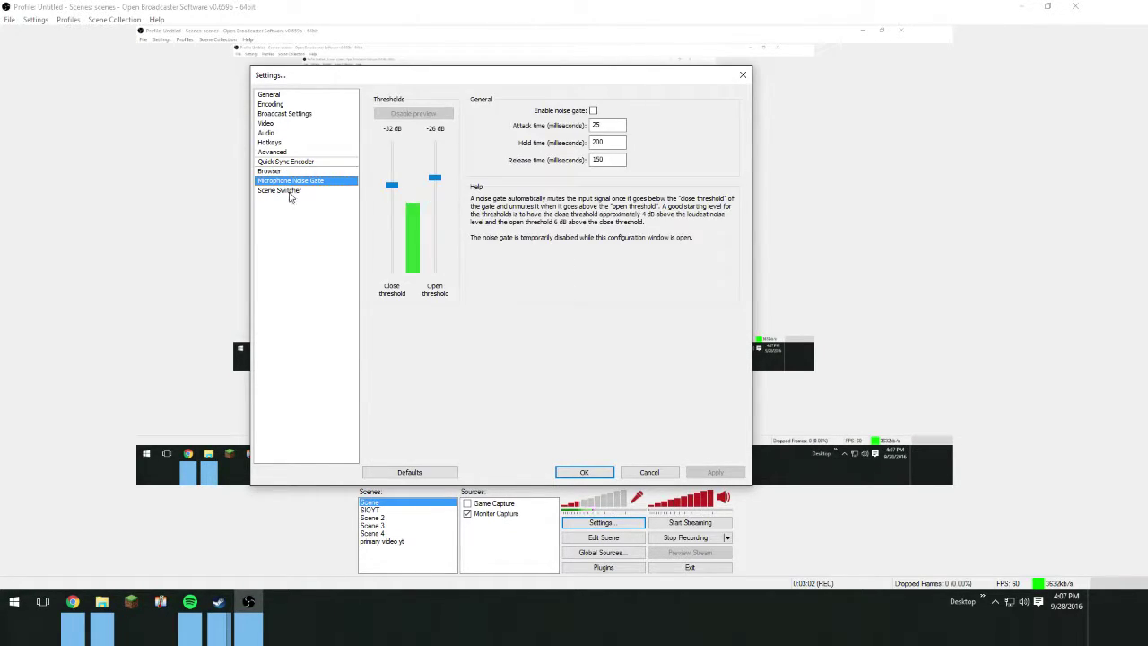
left_click(301, 191)
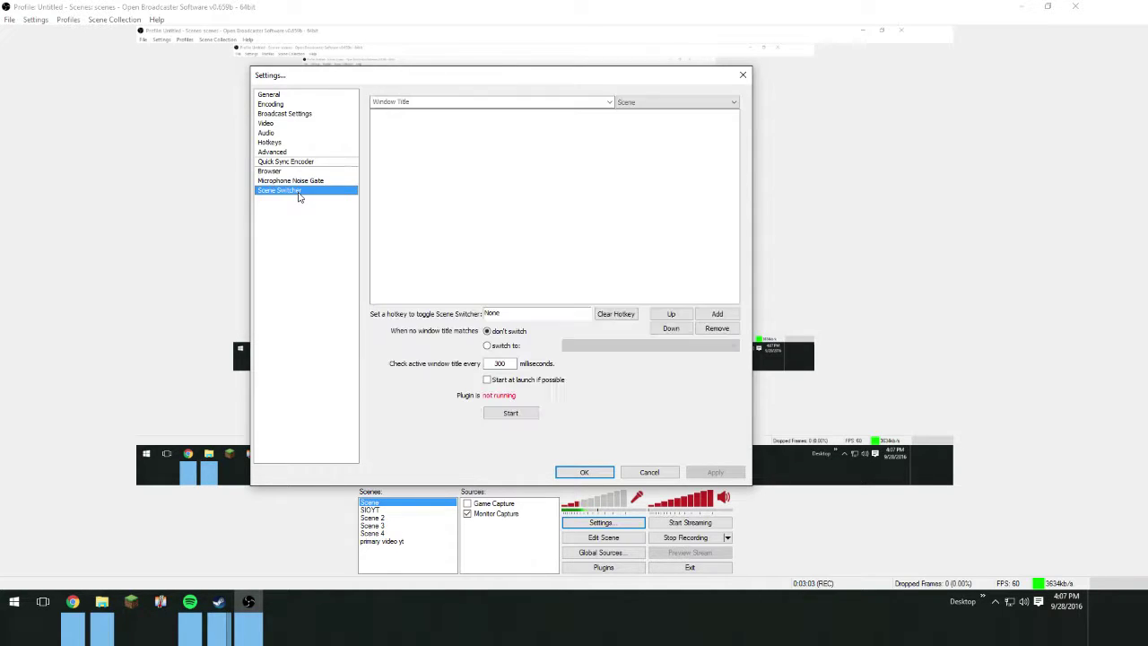
left_click(285, 95)
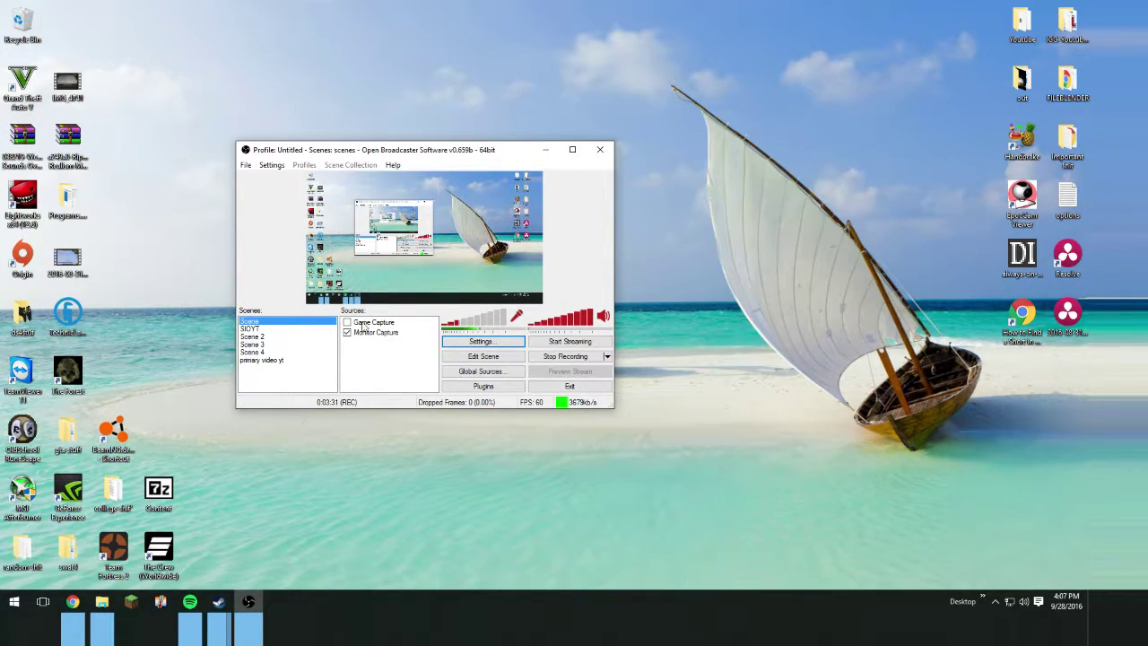
Drag the OBS main window to a new spot on the desktop while recording continues.
left_click_drag(357, 152, 331, 182)
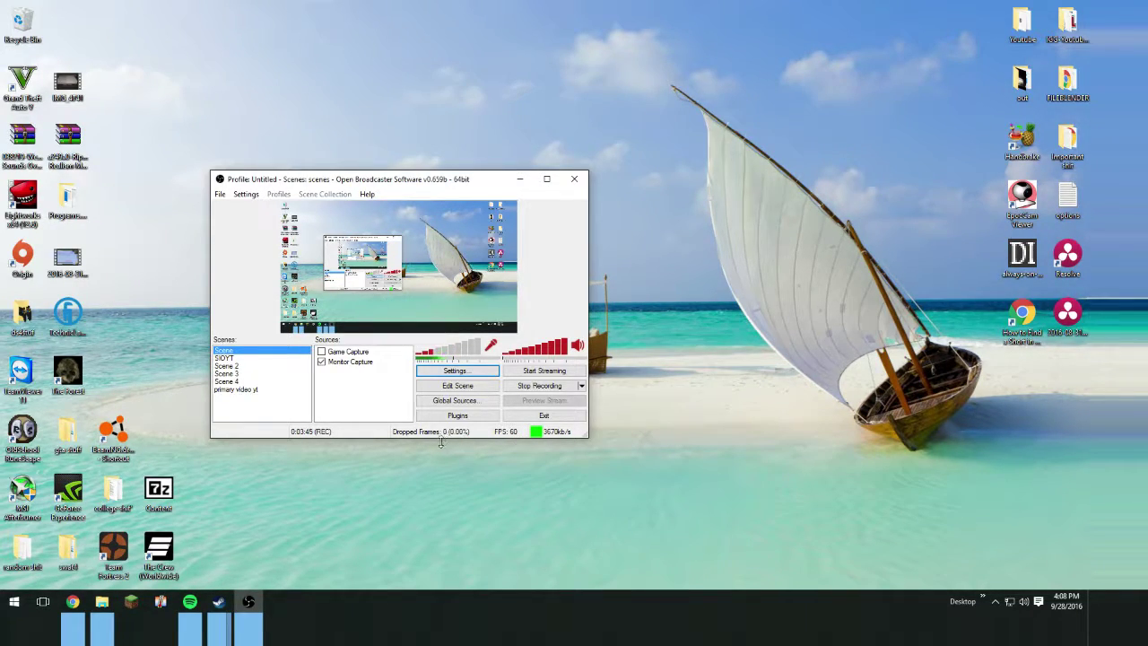
left_click(102, 604)
left_click(102, 604)
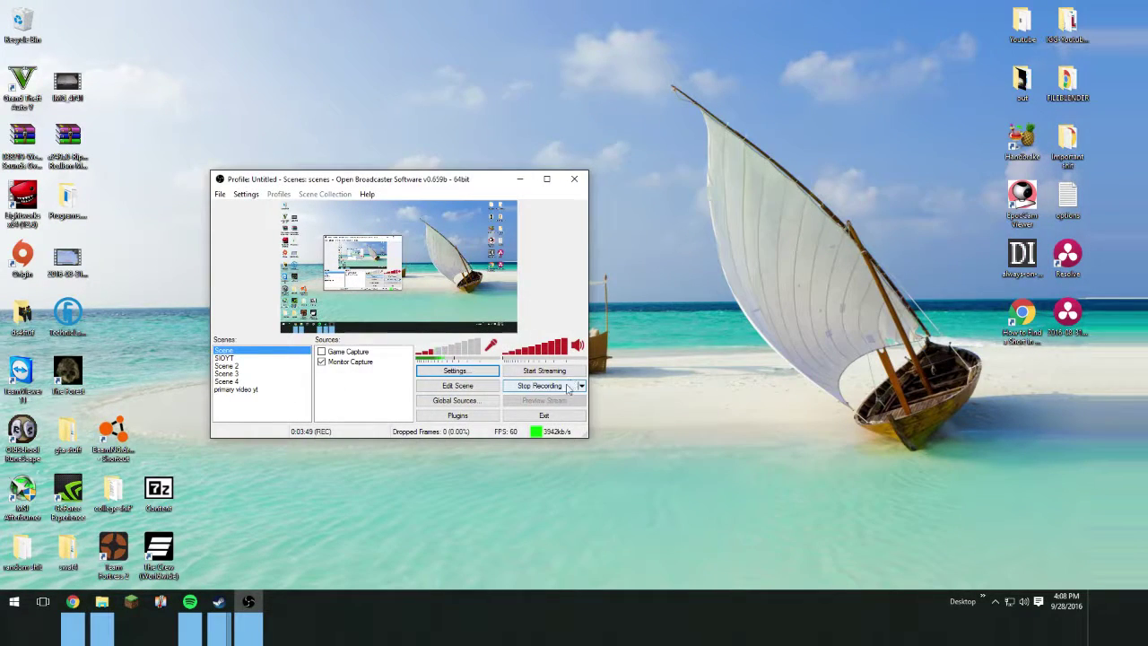
left_click(221, 197)
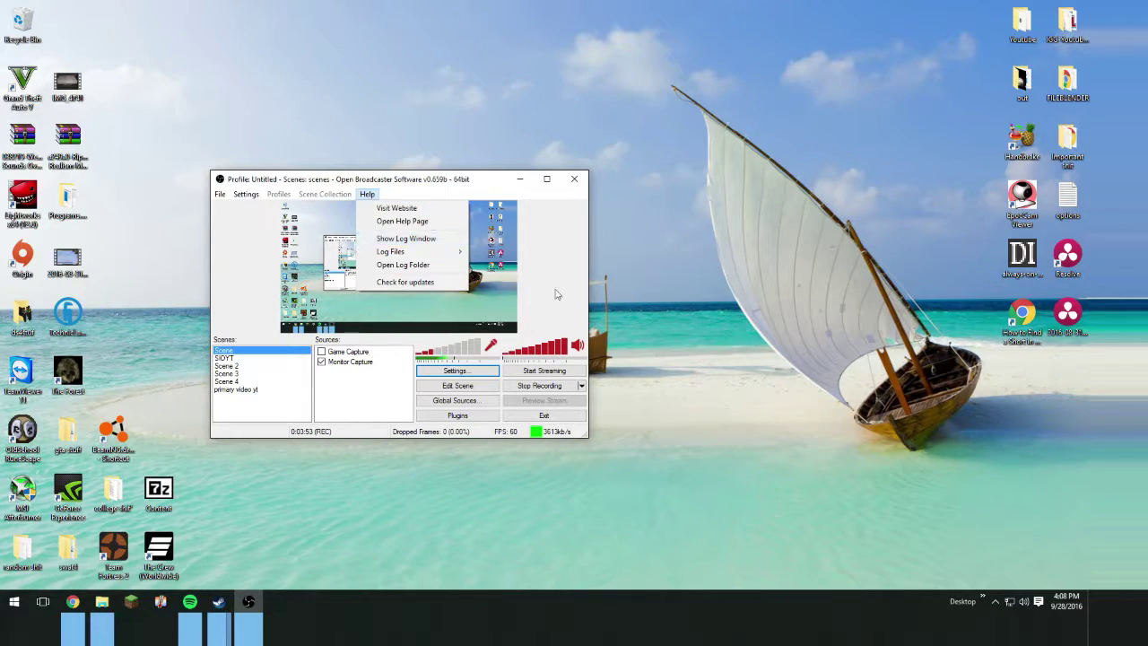
left_click(656, 311)
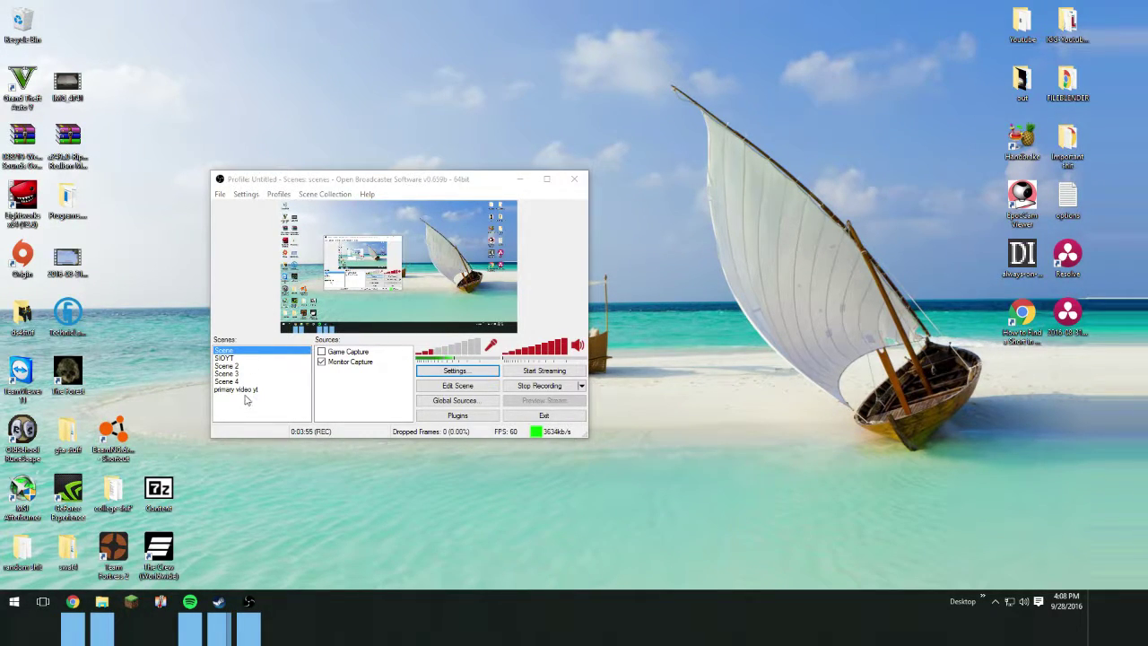
right_click(341, 376)
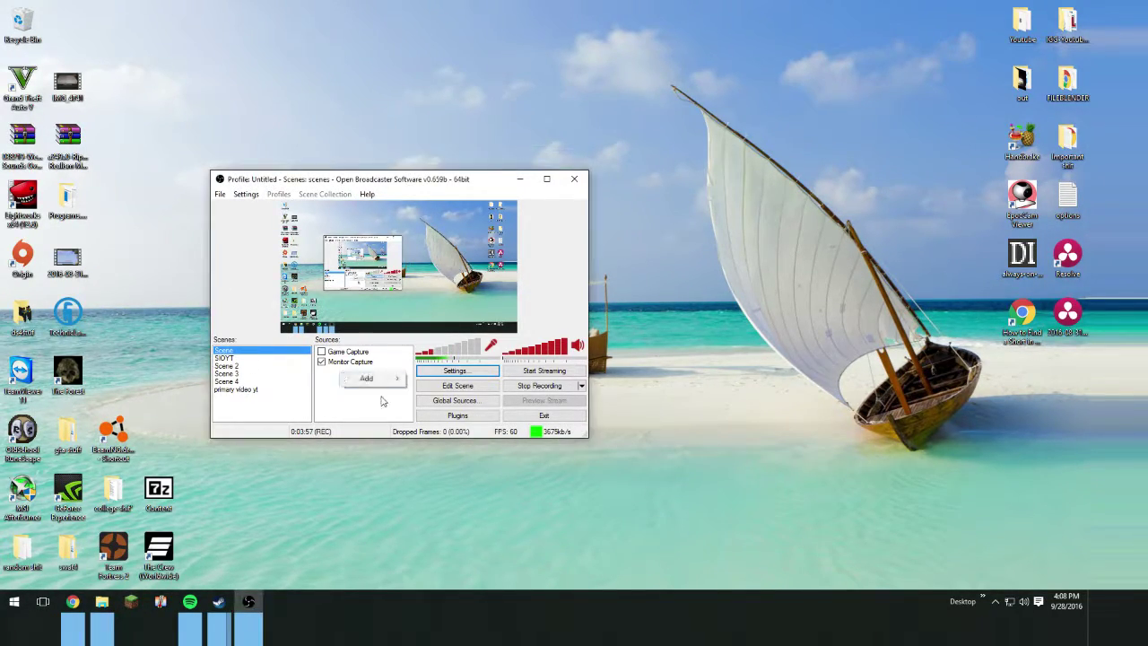
mouse_move(381, 378)
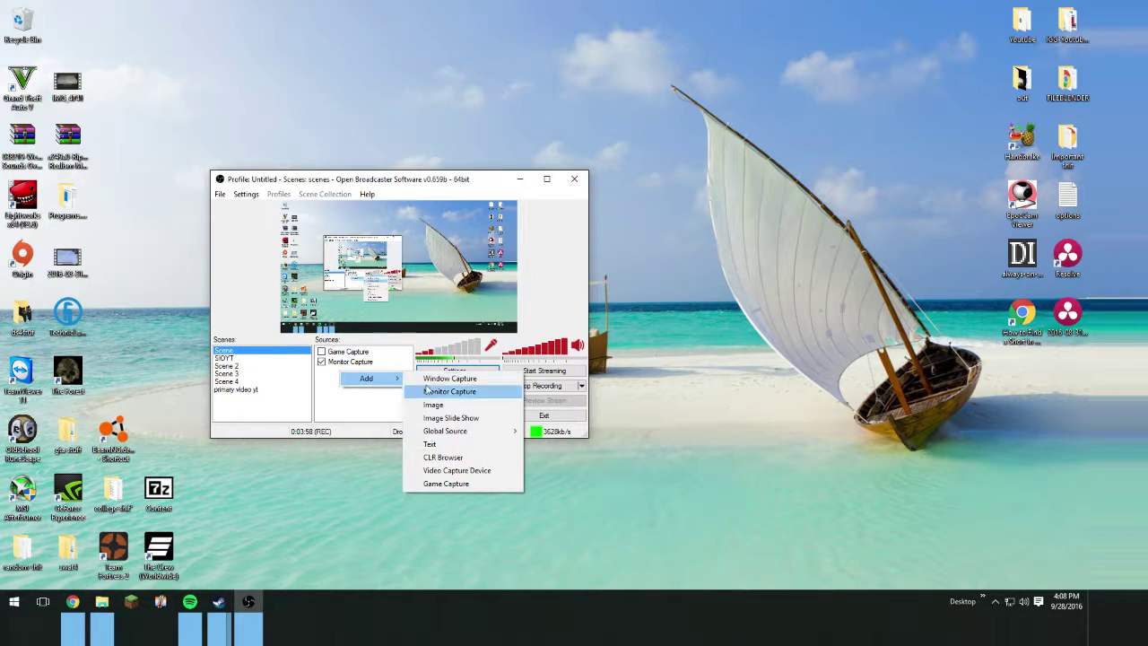
left_click(365, 406)
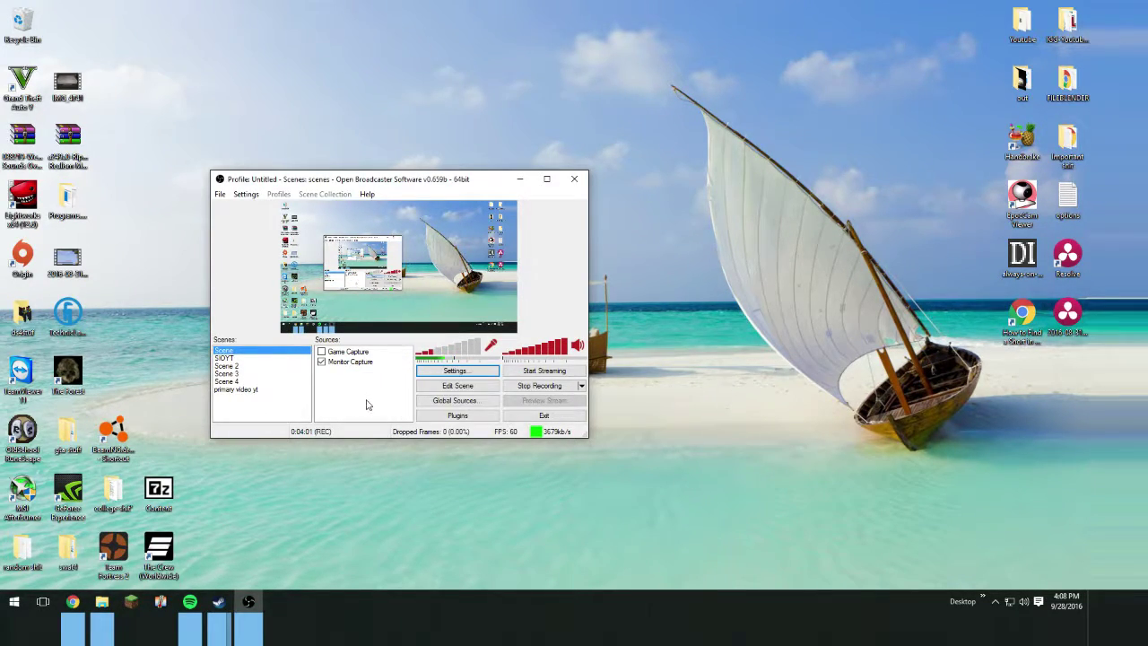